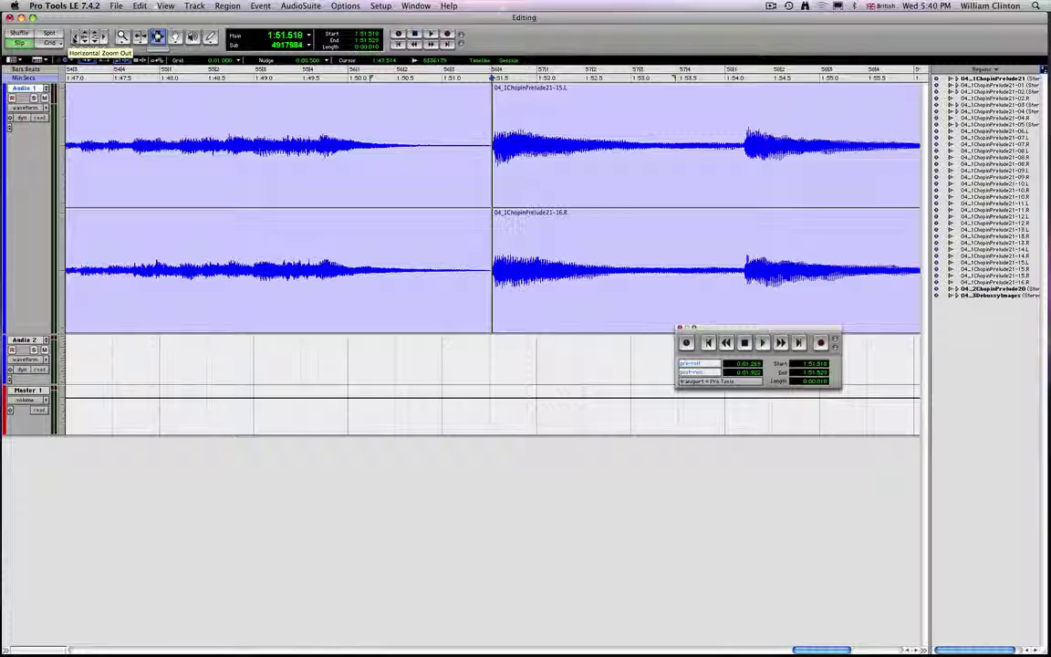
Zoom out four steps to show the edit ending near 1:55, back in one step, and scroll to the start
left_click(77, 39)
left_click(76, 39)
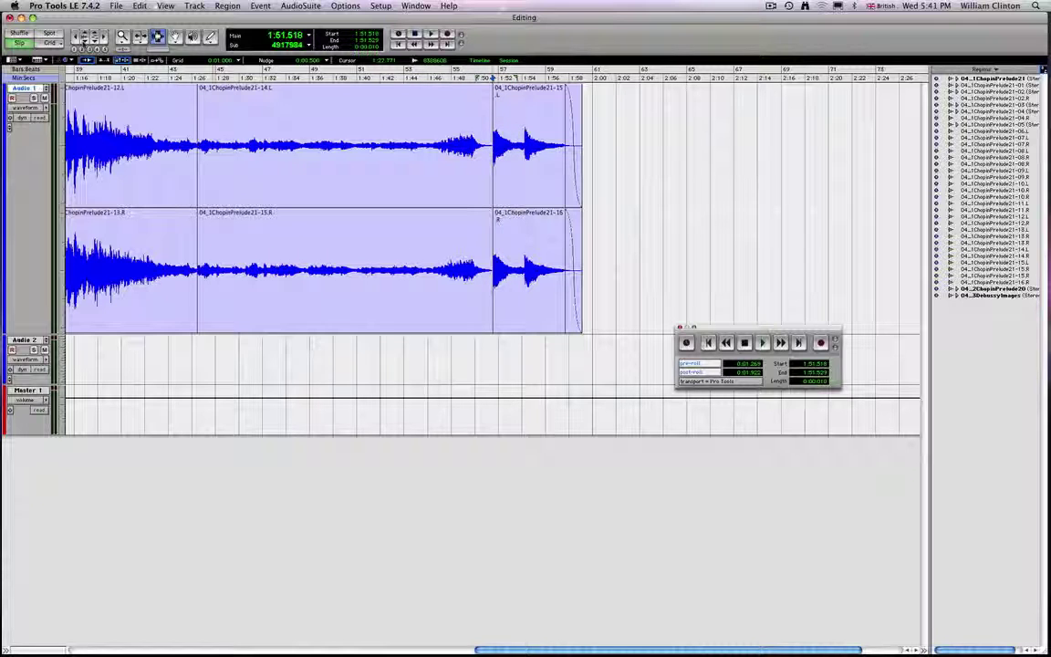
left_click(81, 35)
left_click(80, 34)
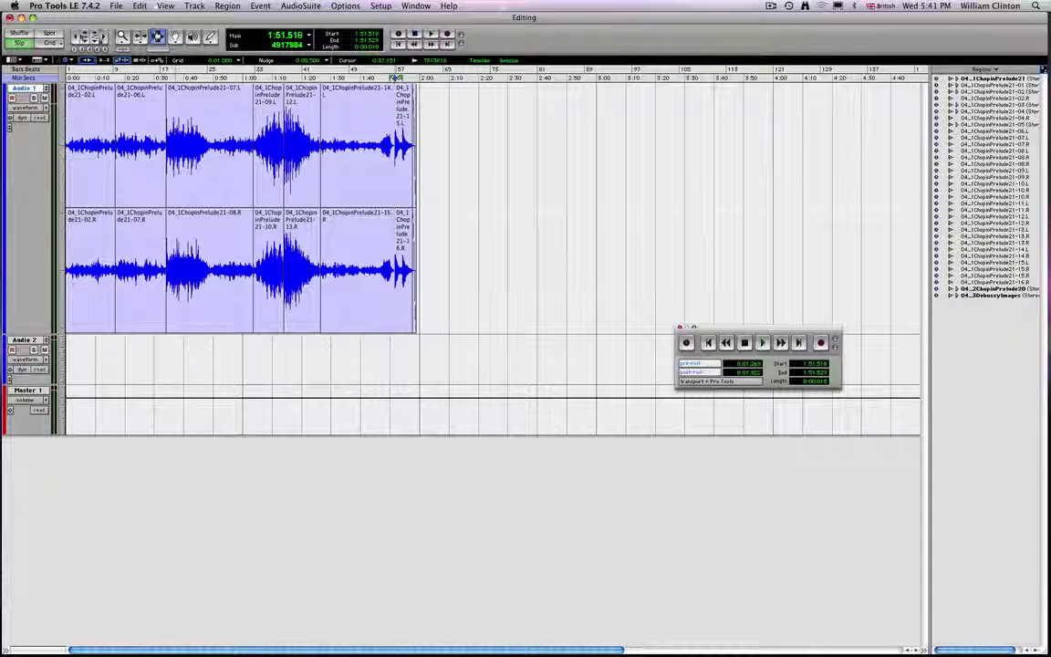
left_click(92, 35)
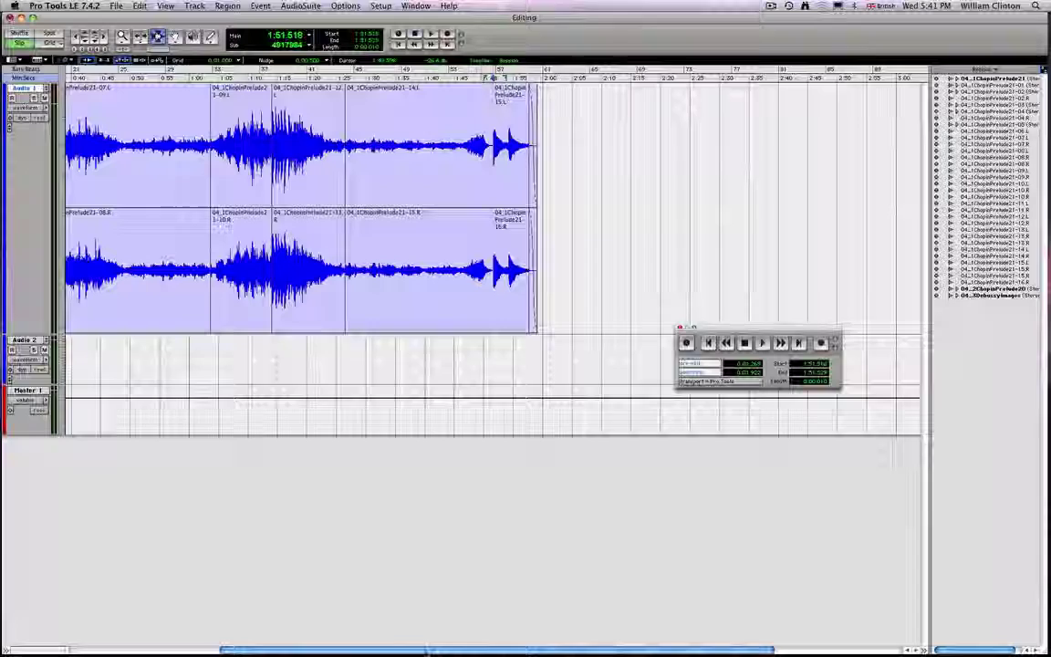
scroll(180, 634, "left", 5)
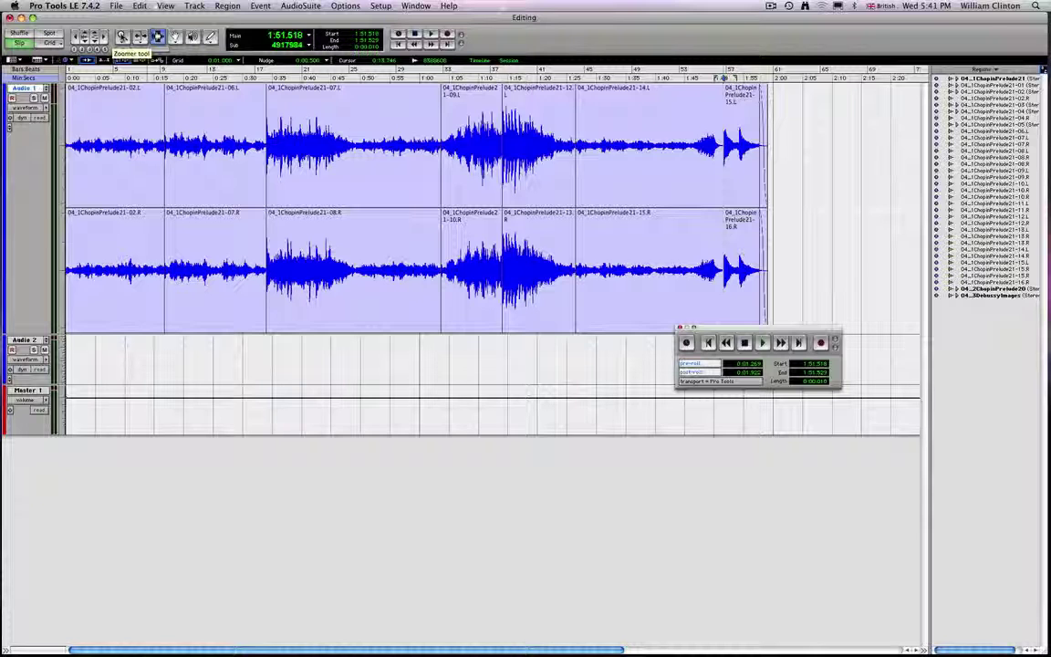
Fit the whole prelude edit to the window width, then switch to the Grabber tool
double_click(123, 36)
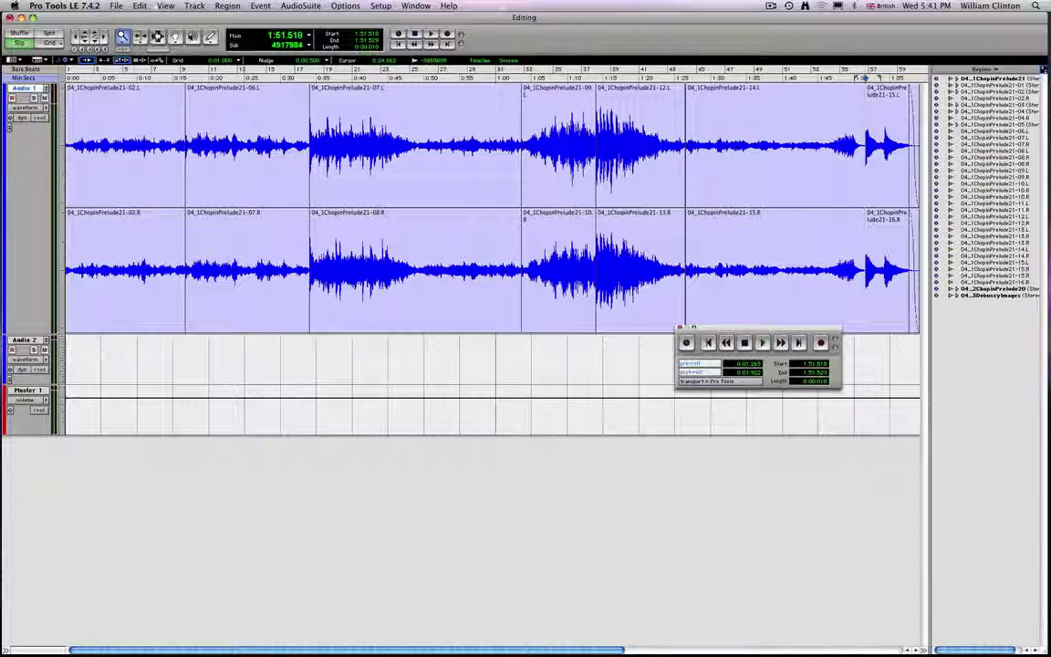
left_click(174, 36)
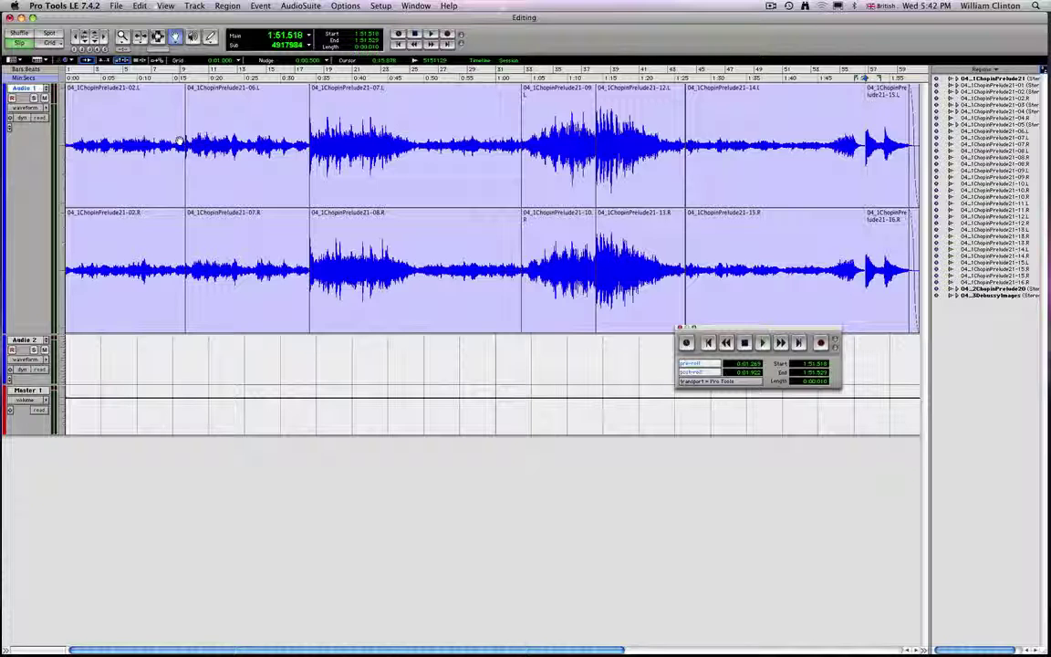
Select the entire edit (0:00.000, 1:59.163 long), zoom out one step and pick the Selector
key("super+a")
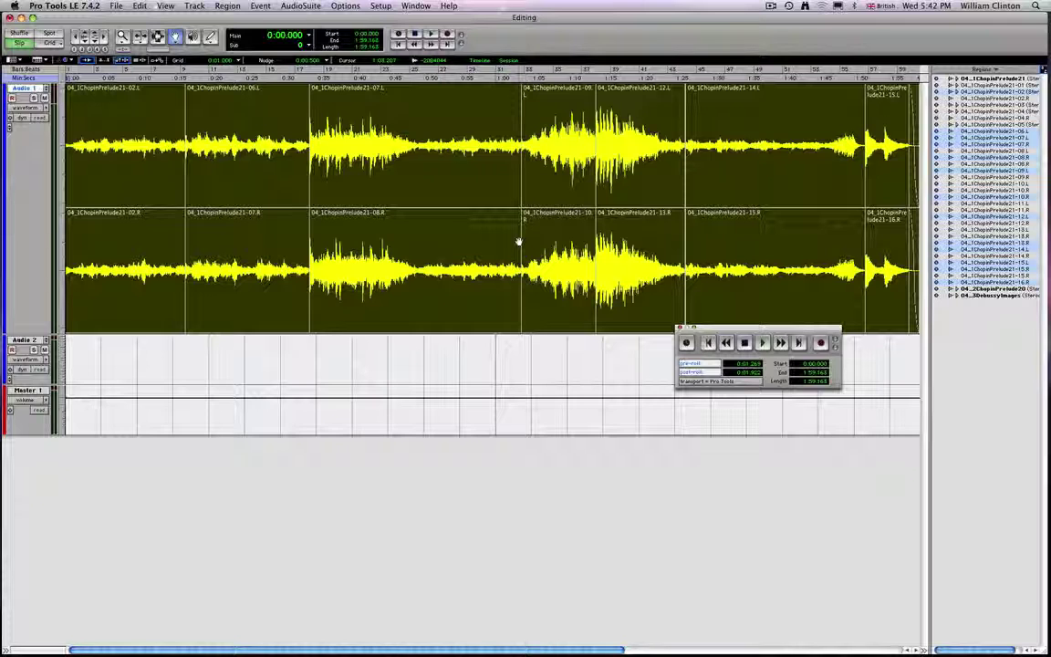
left_click(73, 36)
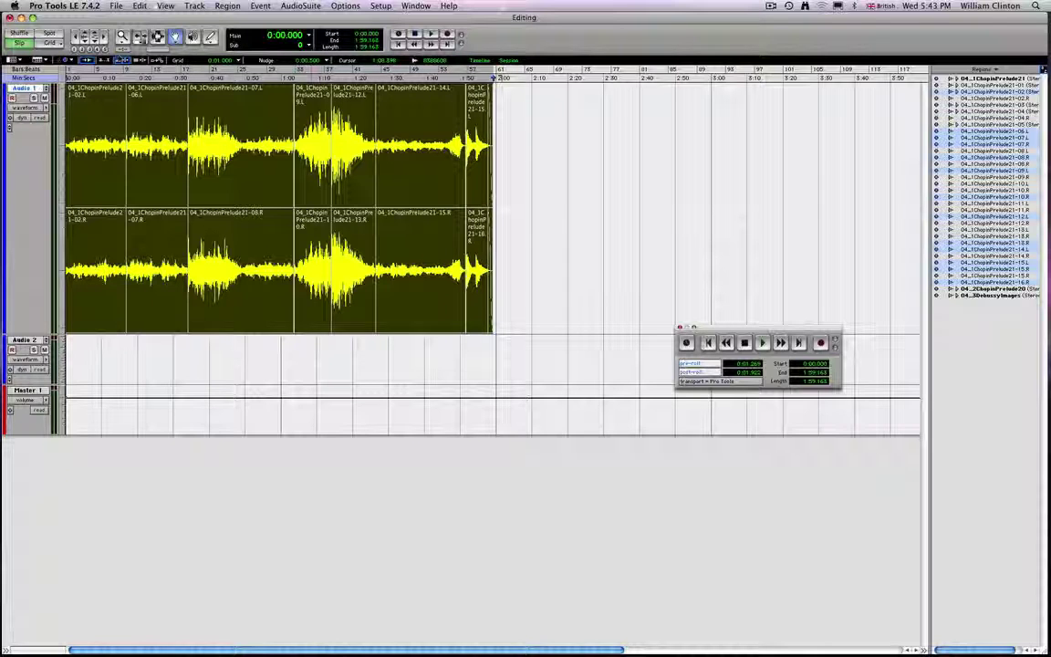
left_click(157, 36)
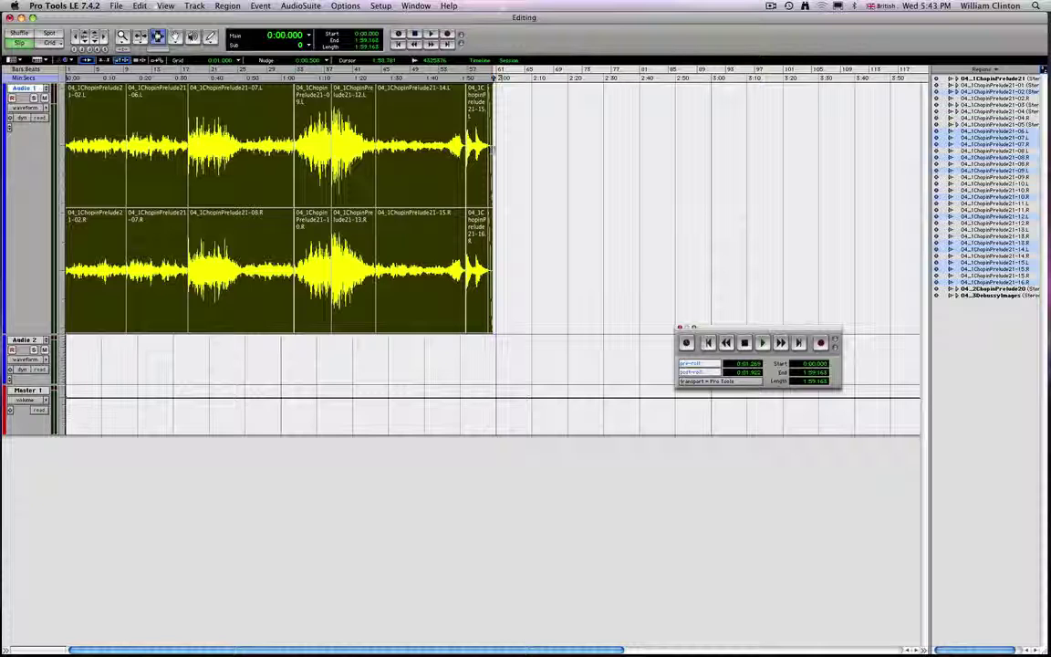
Extend the selection past the last region, then adjust its end to 2:05.499
left_click_drag(492, 150, 521, 152)
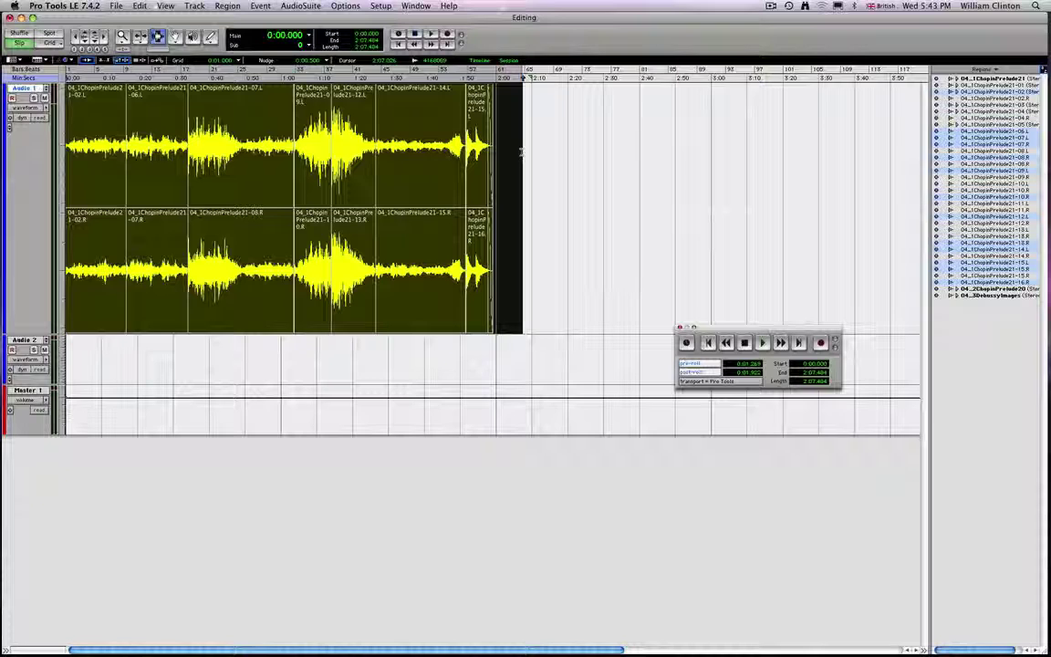
left_click_drag(521, 152, 515, 153)
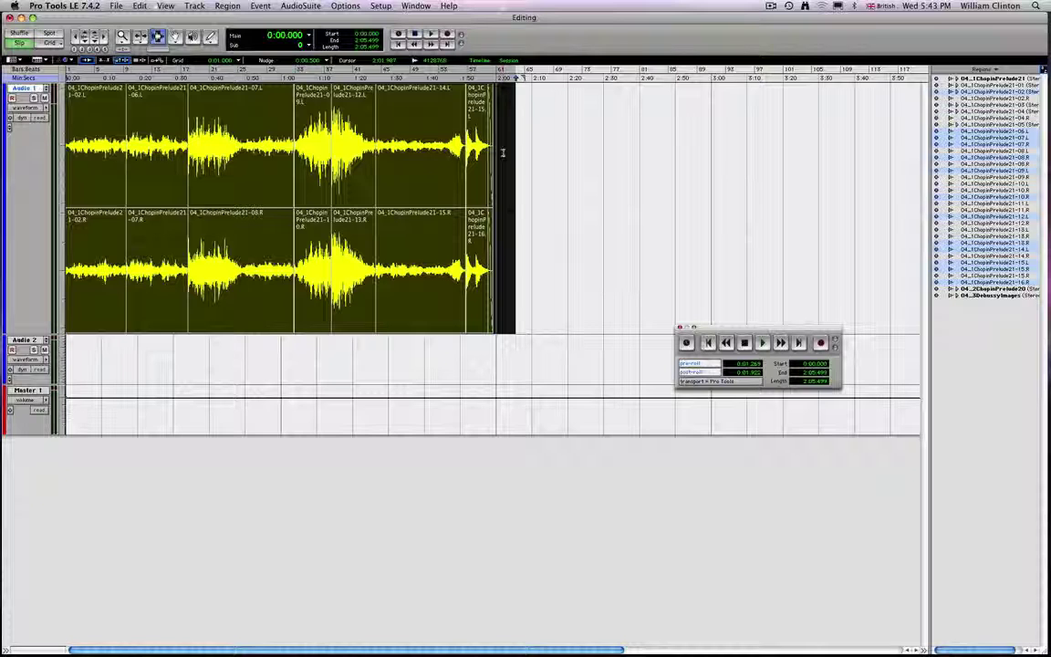
Open the Bounce dialog via File > Bounce to > Disk
left_click(117, 5)
mouse_move(182, 136)
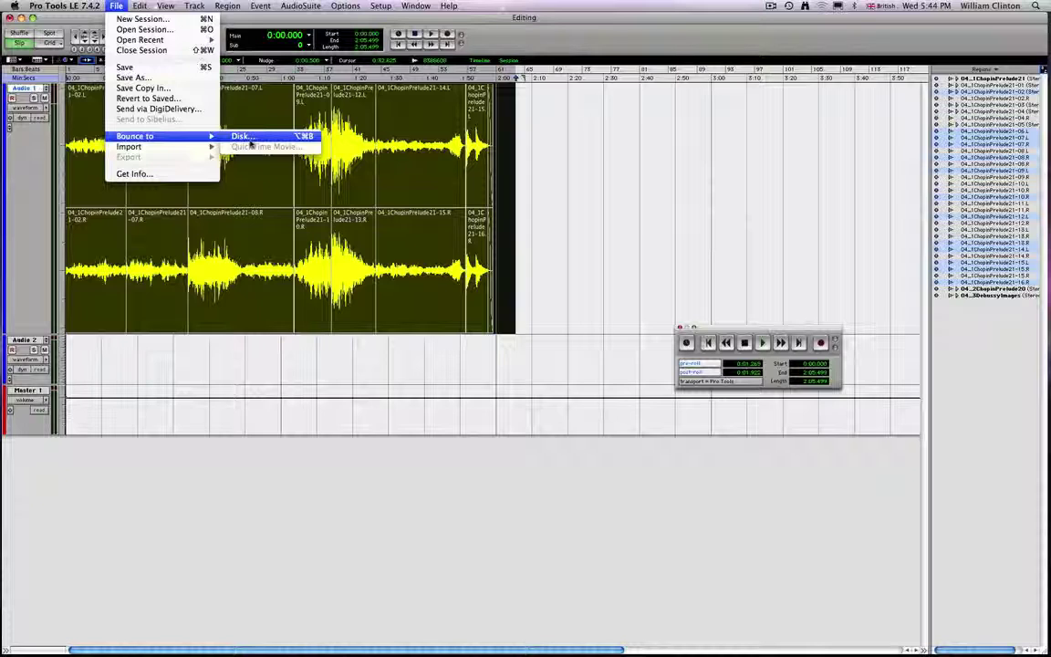
left_click(239, 136)
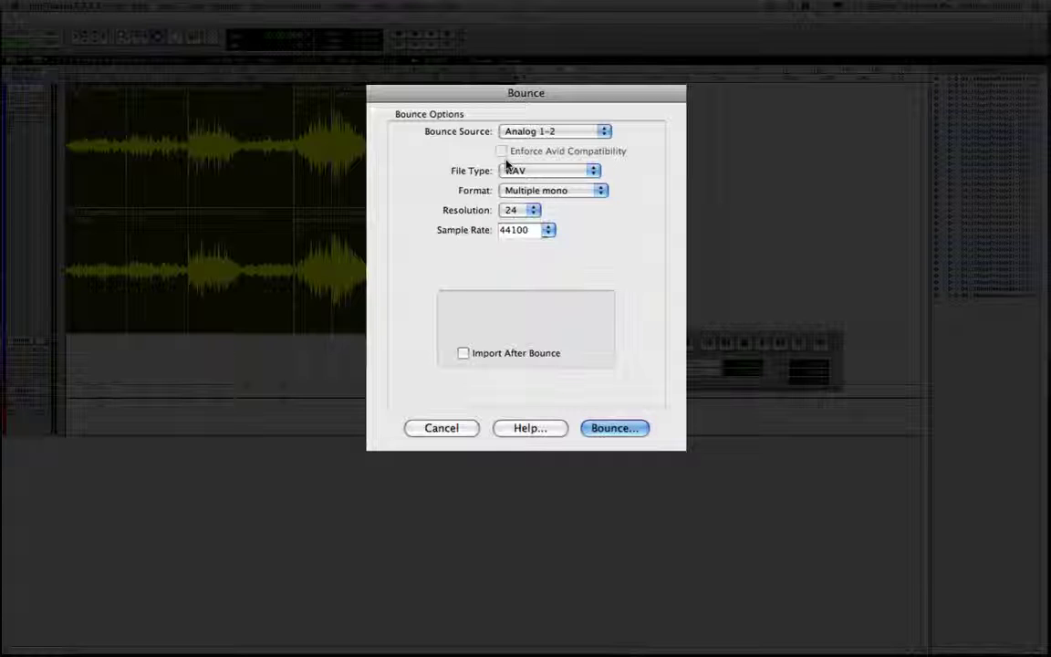
Keep WAV as the bounce file type and list the Format choices (Mono summed, Multiple mono, Stereo Interleaved)
left_click(530, 176)
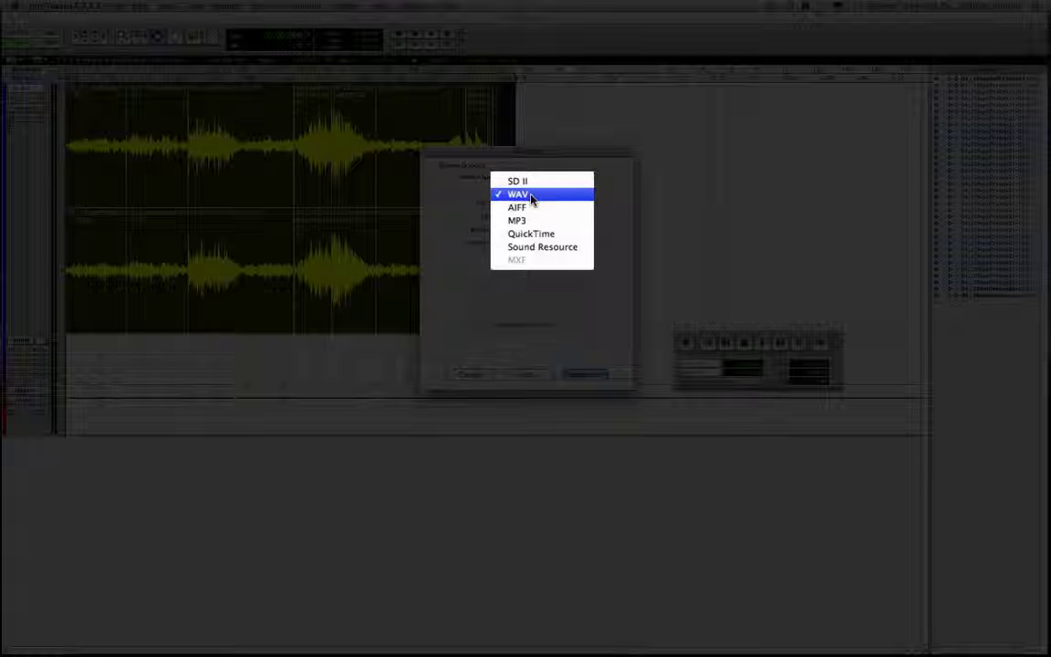
left_click(531, 196)
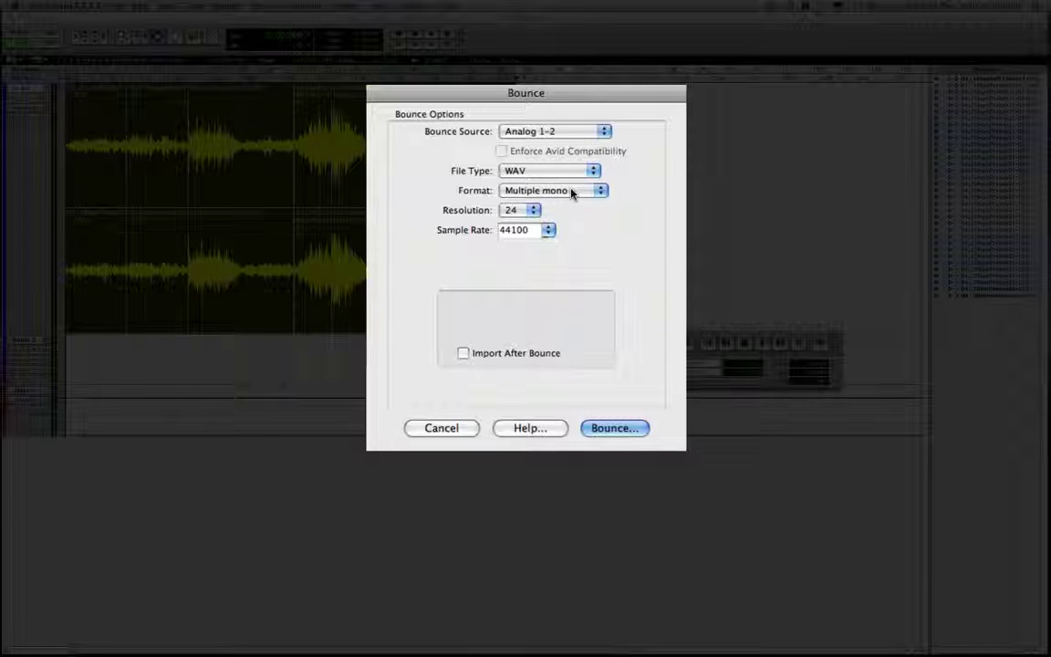
left_click(563, 217)
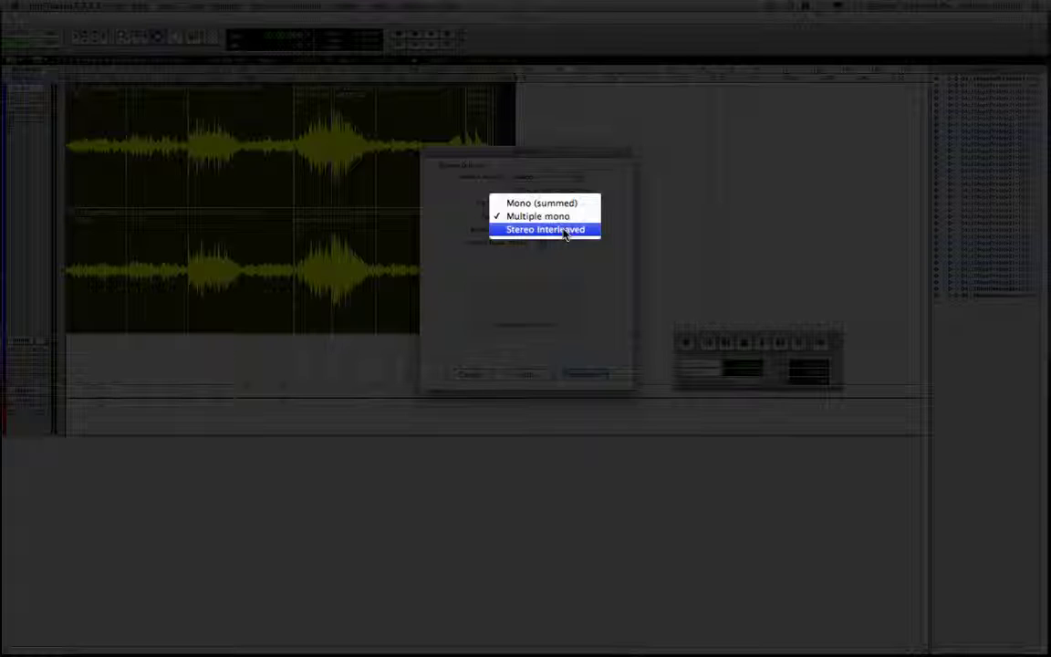
Set the bounce format to Stereo Interleaved and keep 24-bit resolution at 44100 Hz
left_click(565, 231)
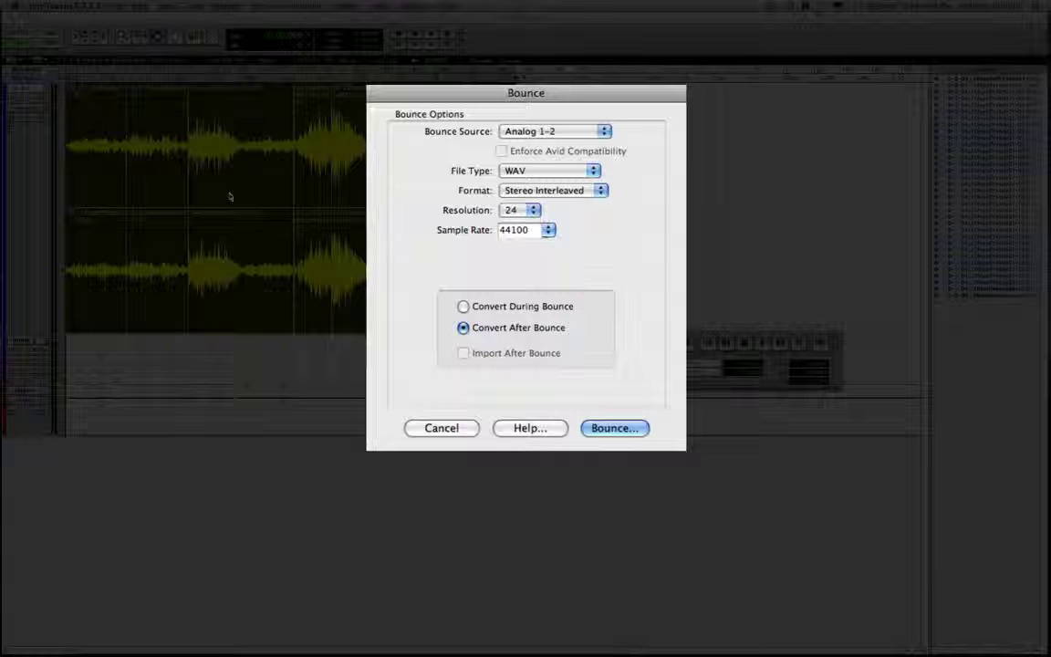
left_click(520, 211)
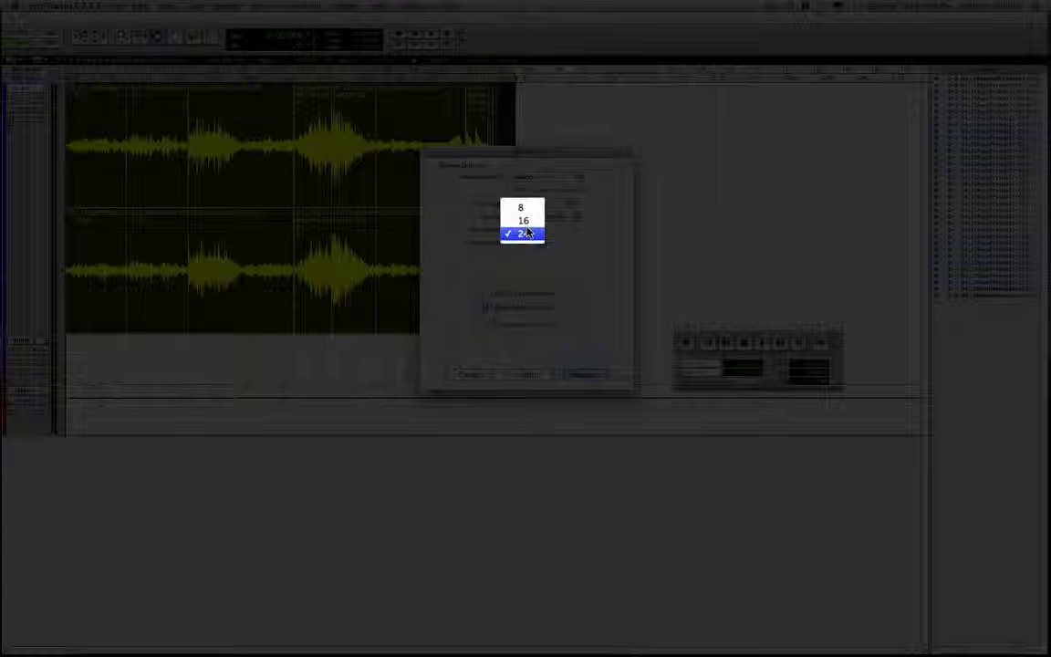
left_click(538, 230)
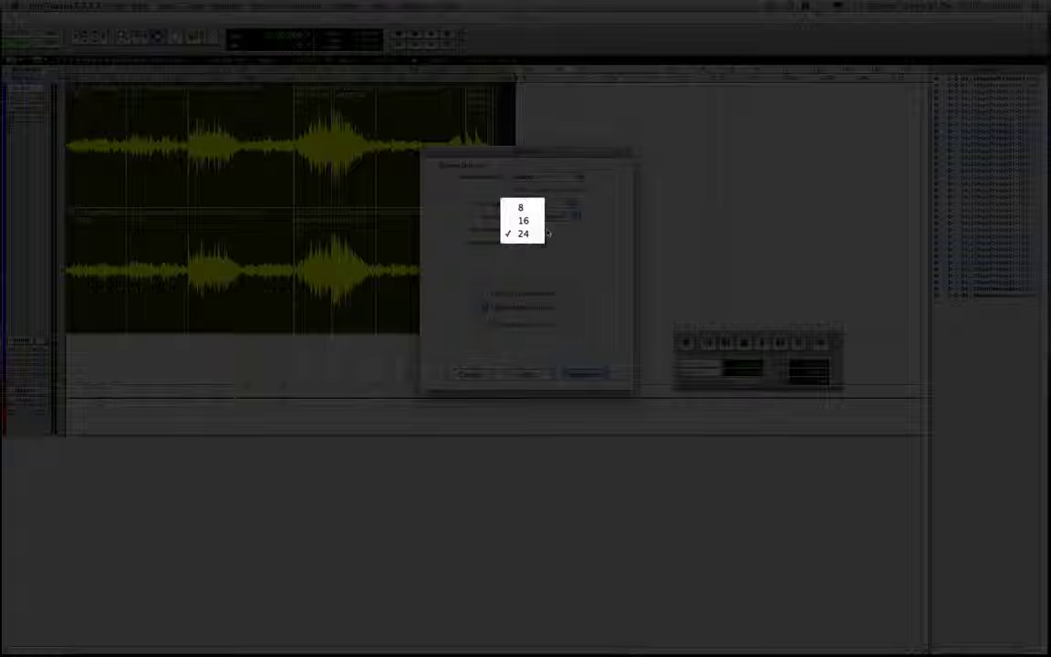
left_click(548, 232)
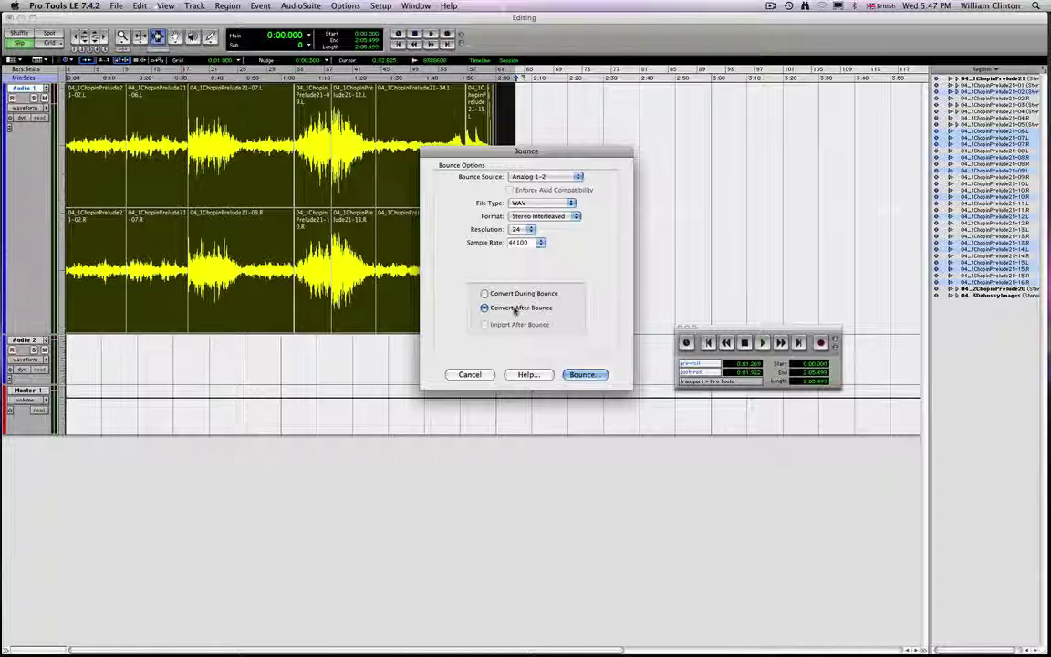
Name the bounce 'EditingBounce pjb' and target the 20090915 session folder
left_click(586, 376)
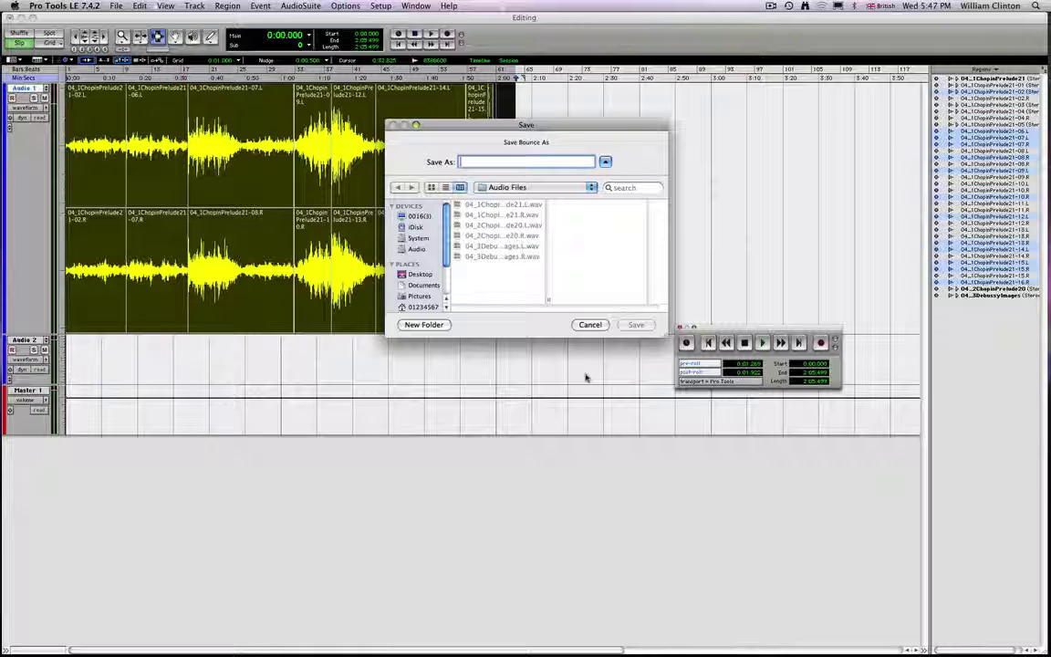
type("Editing")
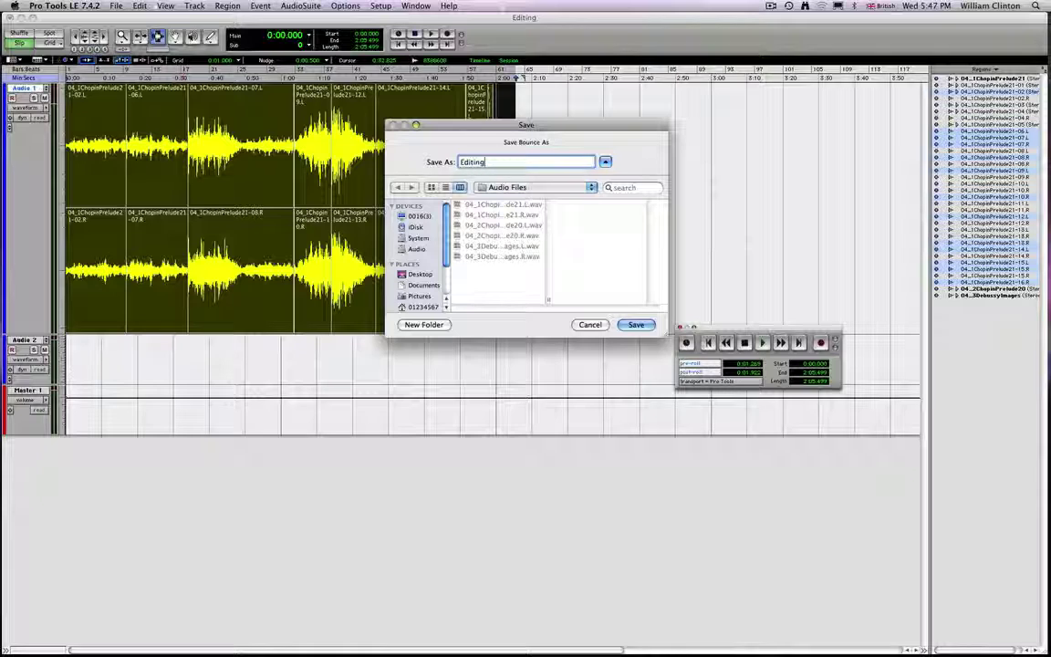
type("Bounce pjb")
left_click(511, 187)
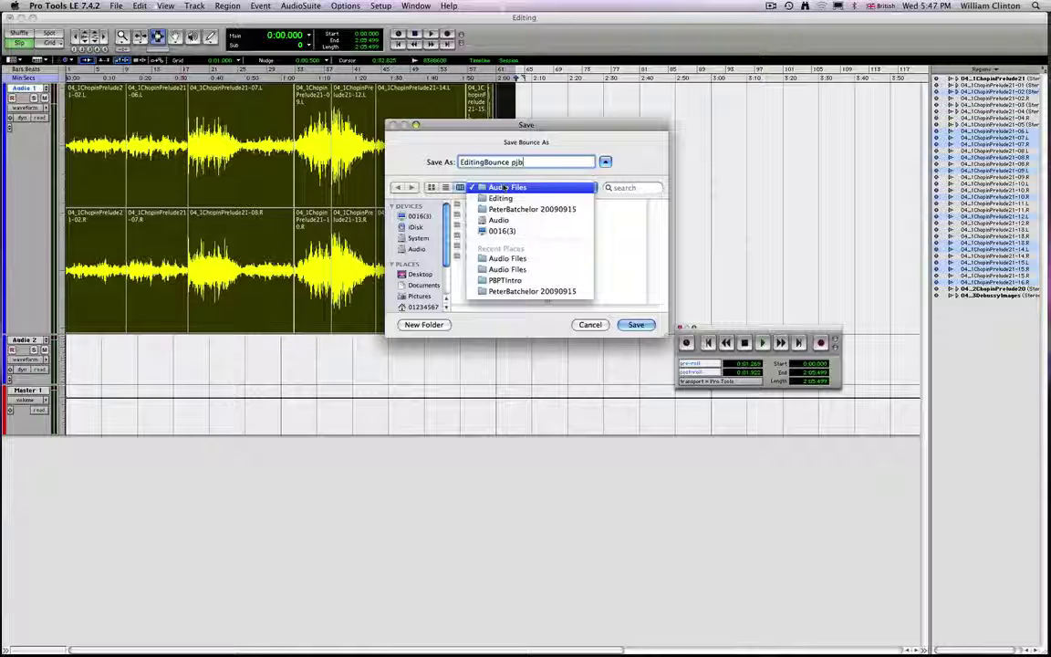
left_click(511, 209)
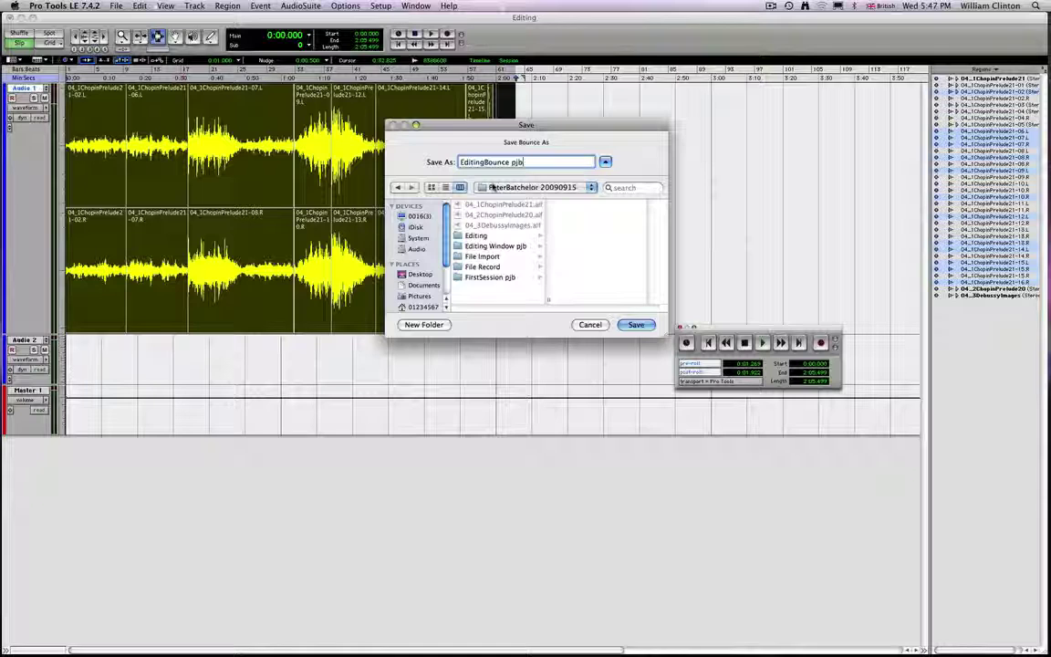
Save and let the bounce to disk run to completion
left_click(636, 325)
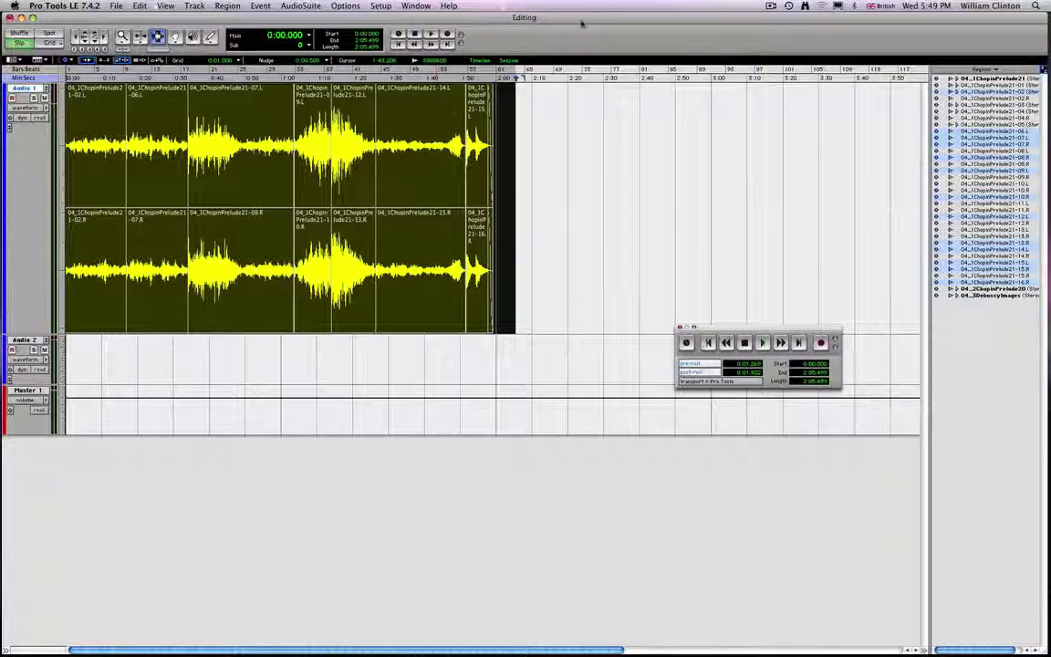
In Finder, open the session folder and select EditingBounce pjb.wav (31.7 MB, 02:05)
left_click_drag(582, 22, 551, 198)
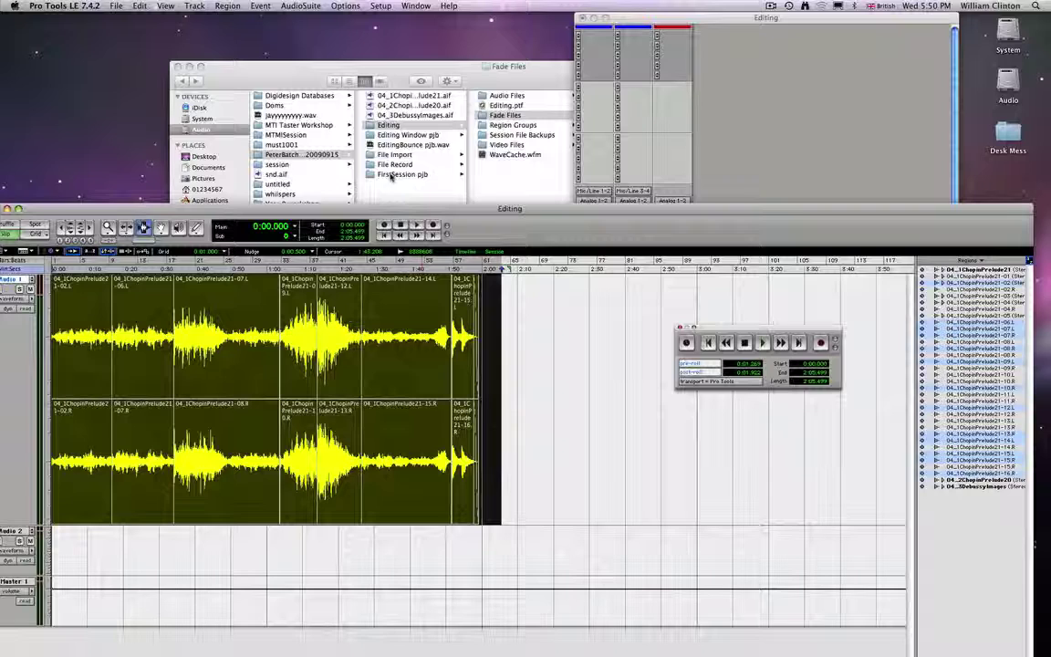
double_click(404, 83)
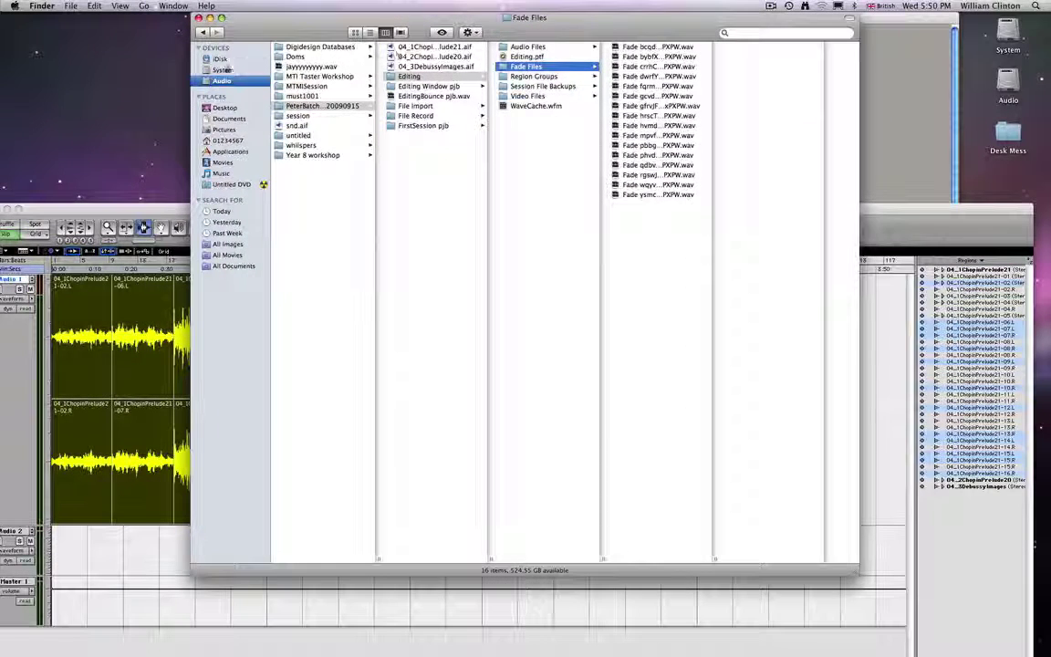
left_click(342, 105)
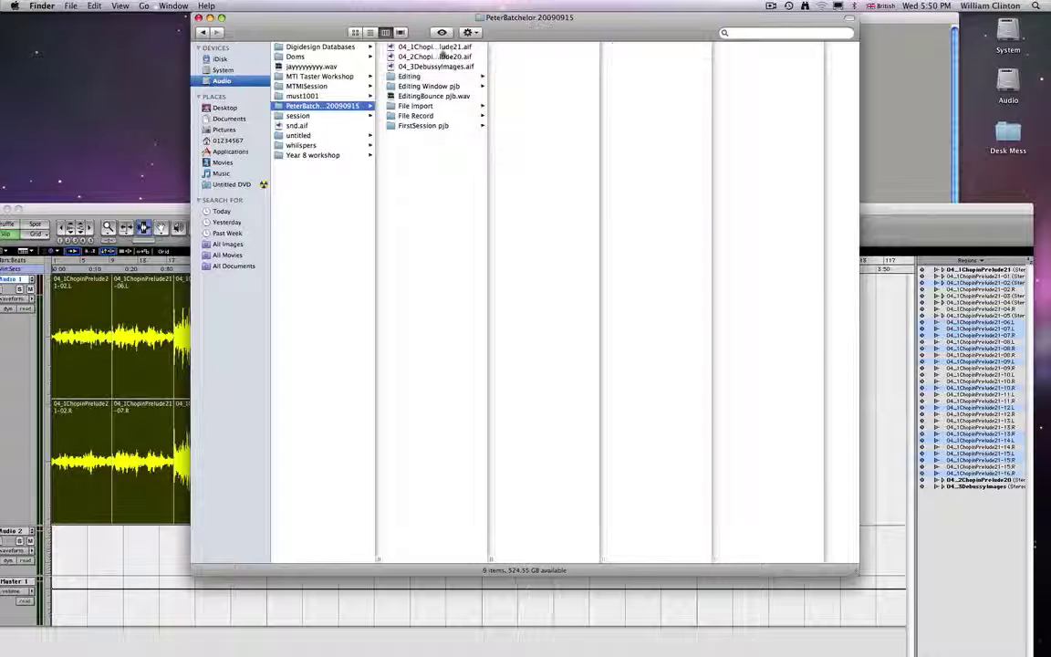
left_click(413, 96)
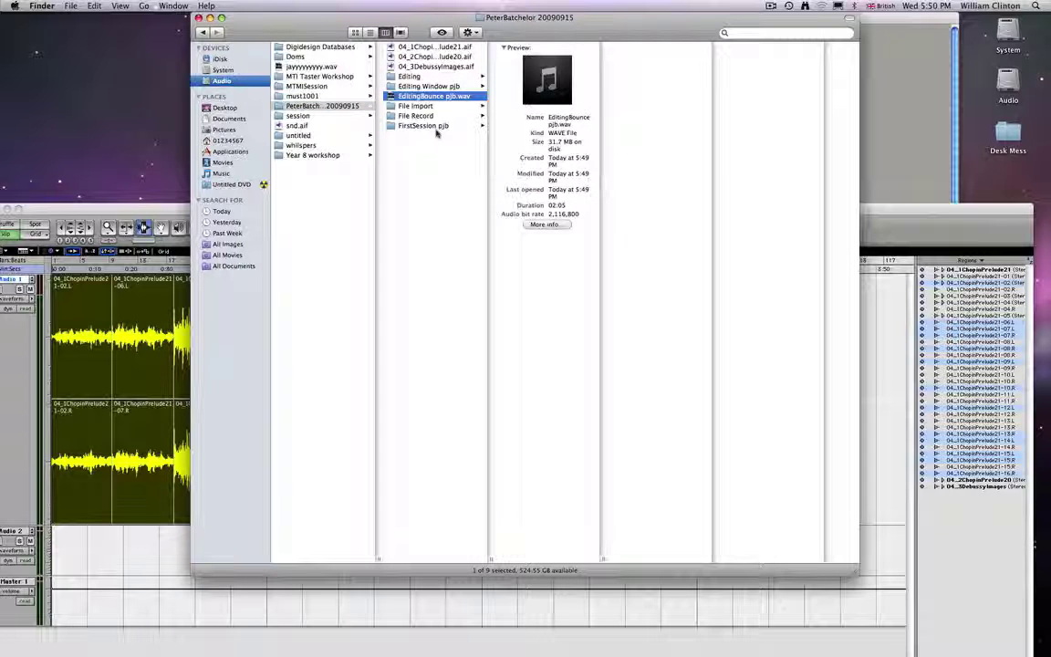